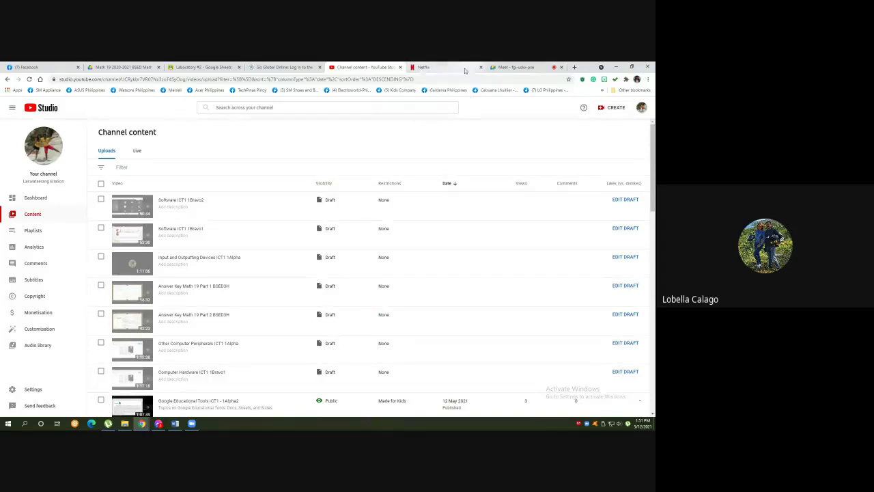
Open the Sheets Activity 1 spreadsheet attached to the Laboratory #2 - Google Sheets assignment in Google Classroom
left_click(513, 67)
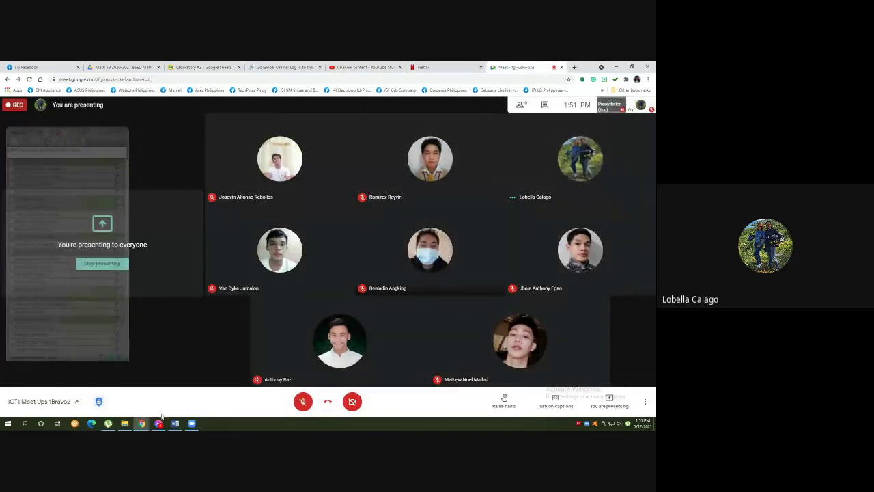
left_click(205, 67)
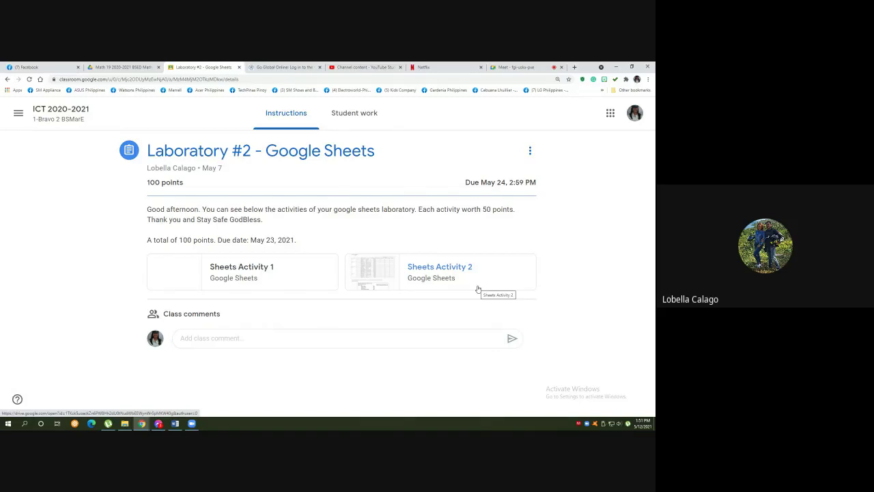
left_click(191, 274)
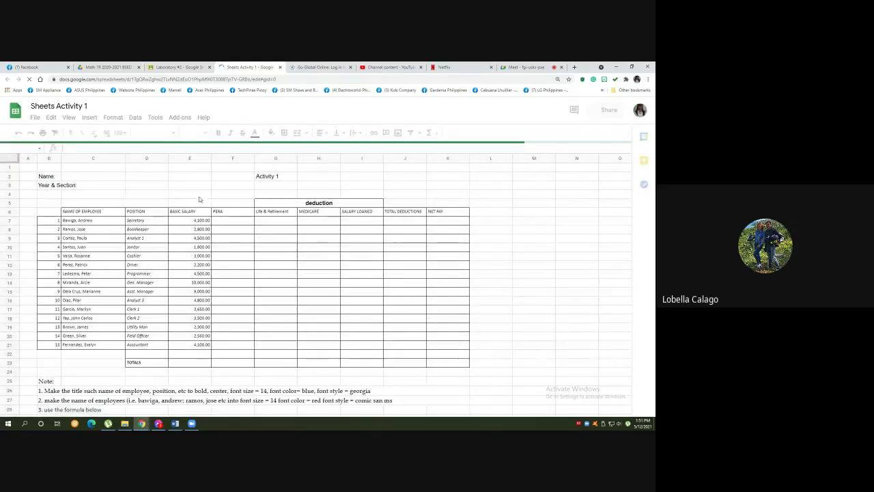
Point out the blank cells C2 and C3 for Name and Year & Section, and enlarge the page view for readability
left_click(70, 178)
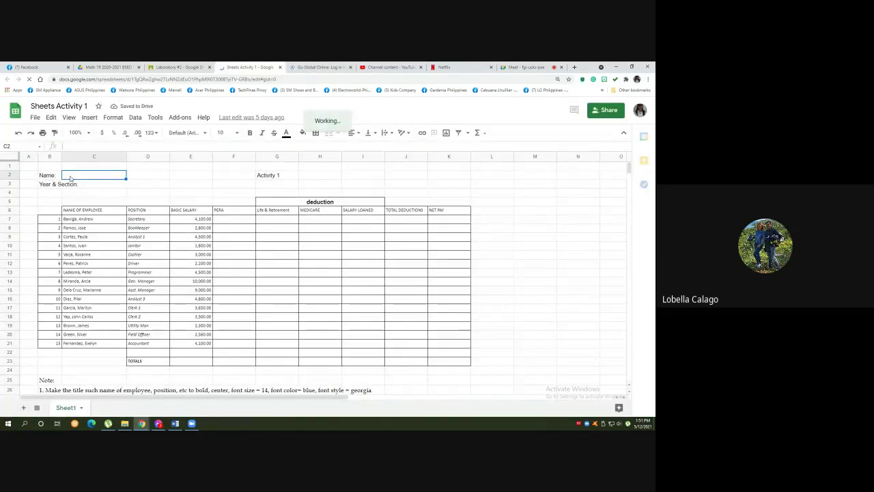
left_click(103, 186)
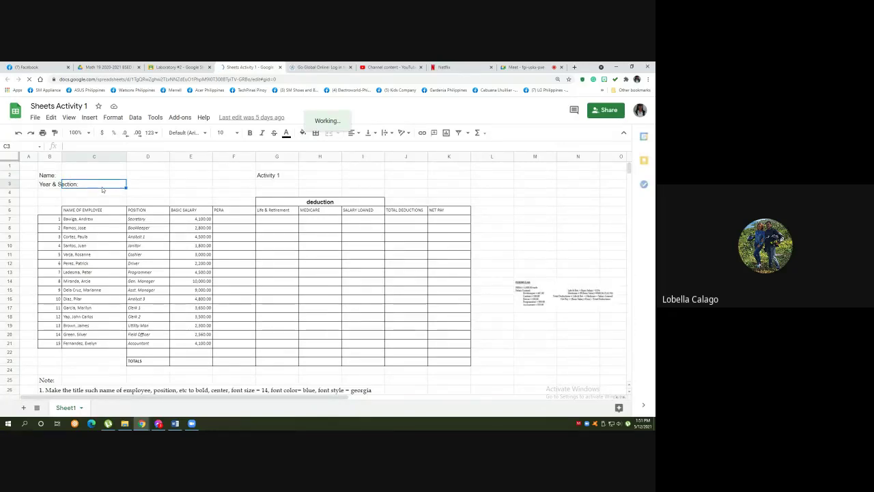
key("ctrl+plus")
key("ctrl+plus")
key("ctrl+plus")
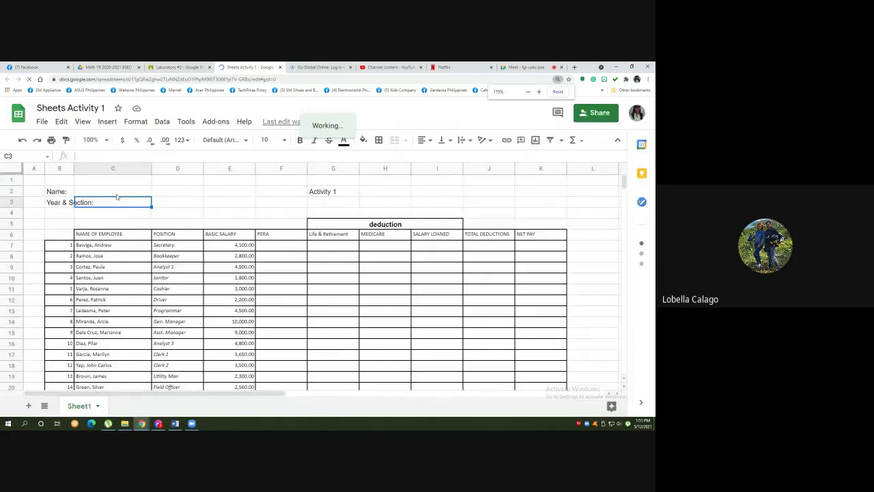
key("ctrl+plus")
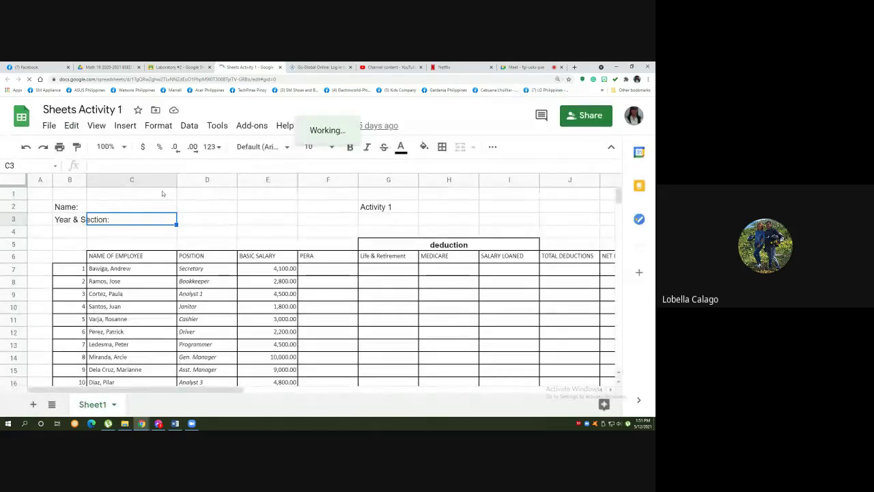
Enter 1000 as the first employee's PERA in cell F7, following the formulas note below the table
scroll(383, 256, "down", 1)
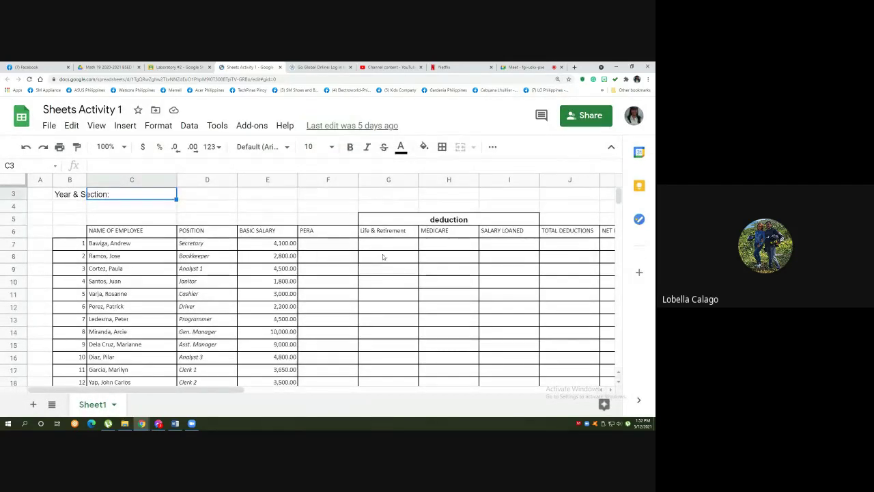
left_click(325, 247)
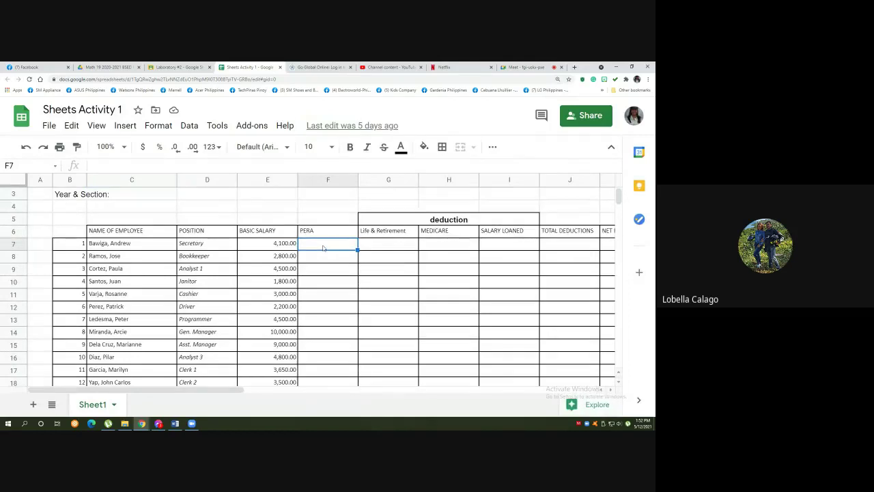
scroll(323, 247, "down", 6)
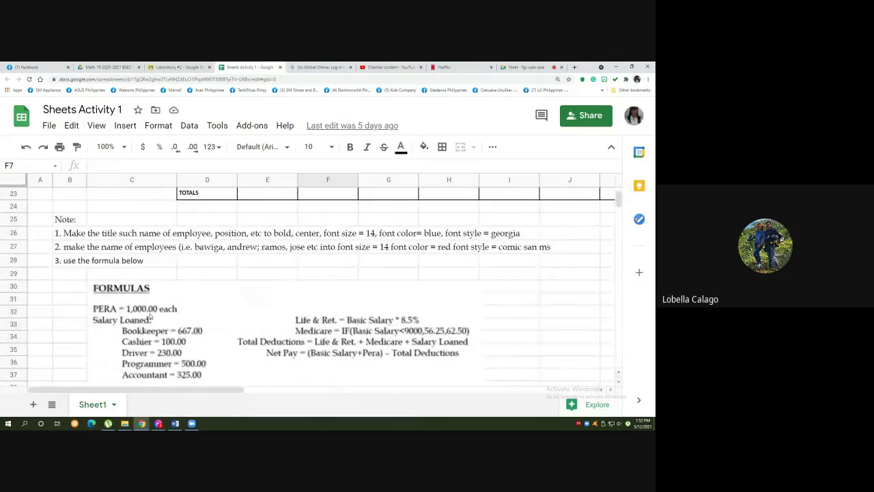
scroll(324, 300, "up", 6)
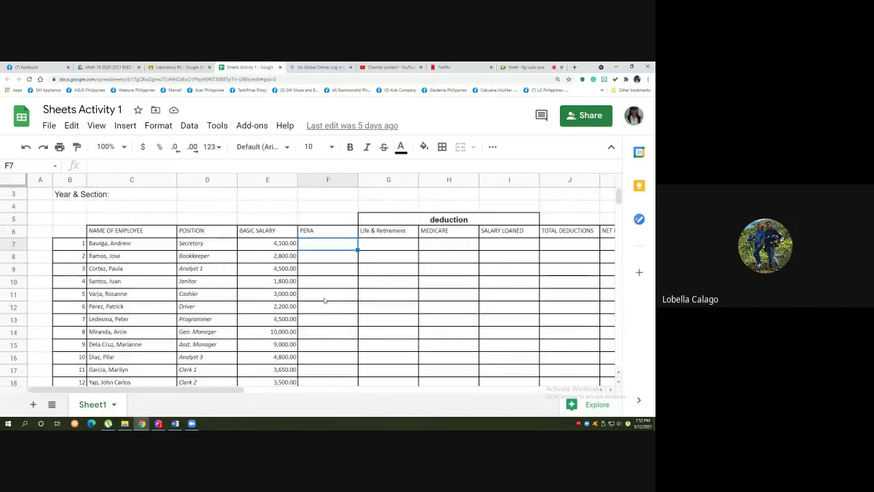
type("1000")
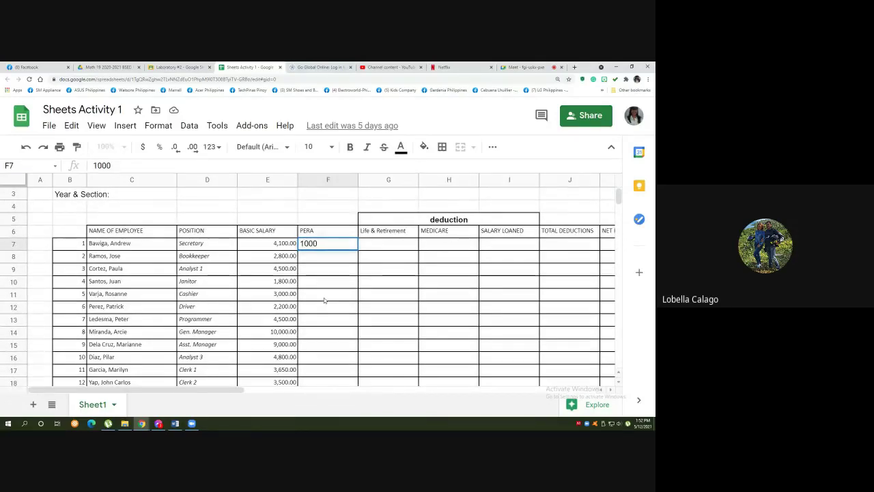
key("Return")
Format the PERA value in cell F7 with two decimal places
key("Up")
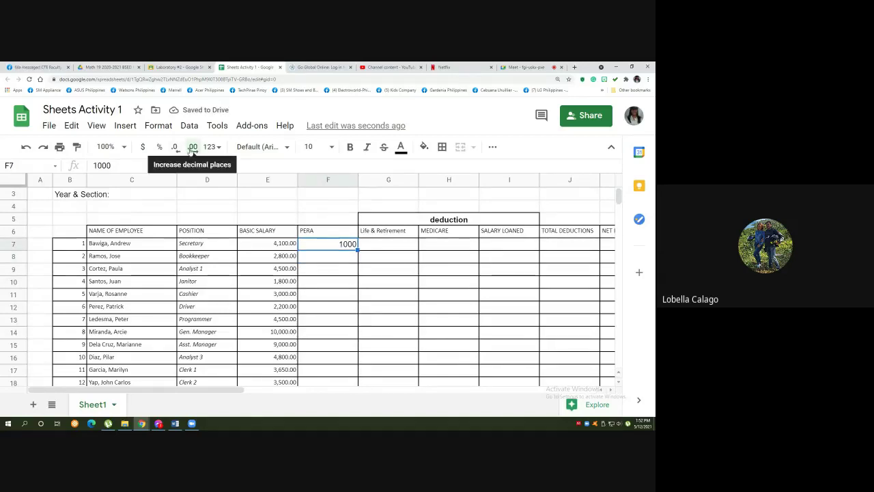
left_click(192, 147)
left_click(192, 148)
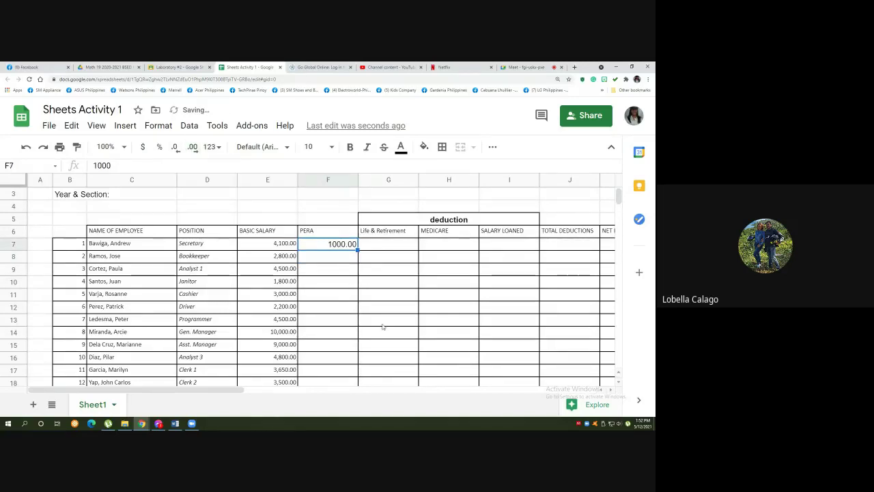
Fill the PERA value from F7 down through F21 for all the remaining employees
scroll(368, 302, "down", 2)
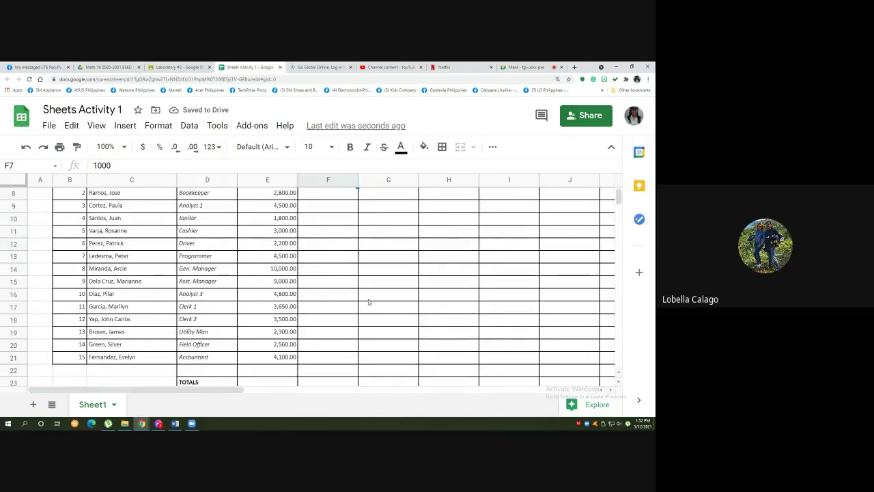
scroll(339, 308, "up", 3)
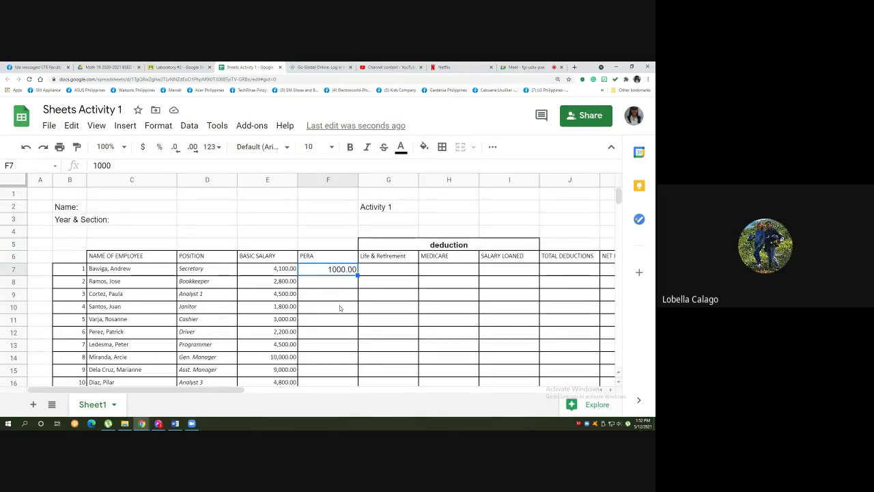
scroll(340, 308, "down", 1)
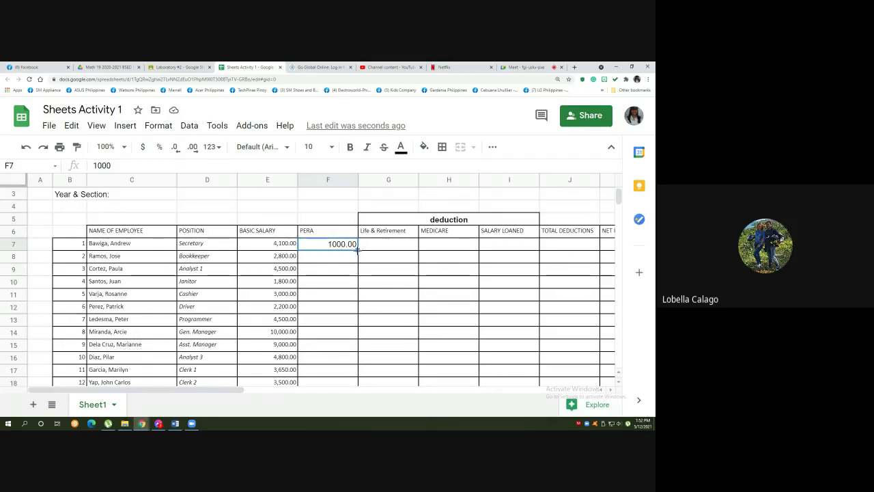
left_click_drag(356, 249, 350, 338)
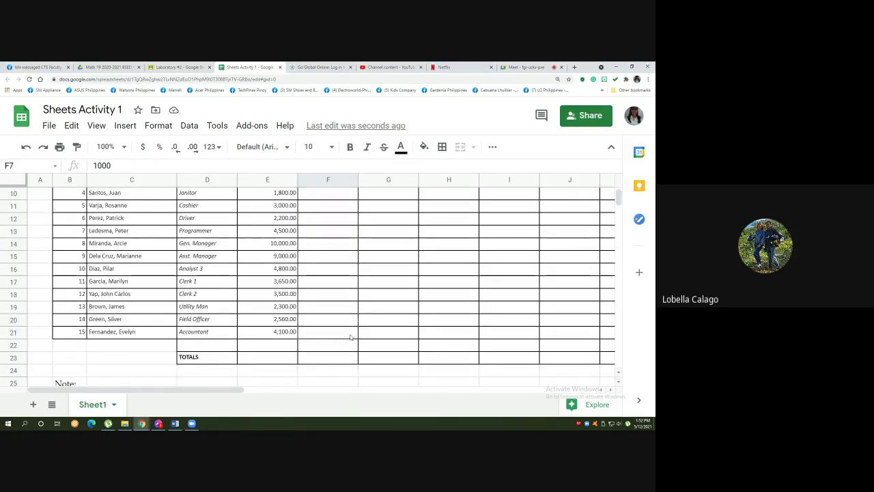
left_click_drag(350, 338, 350, 335)
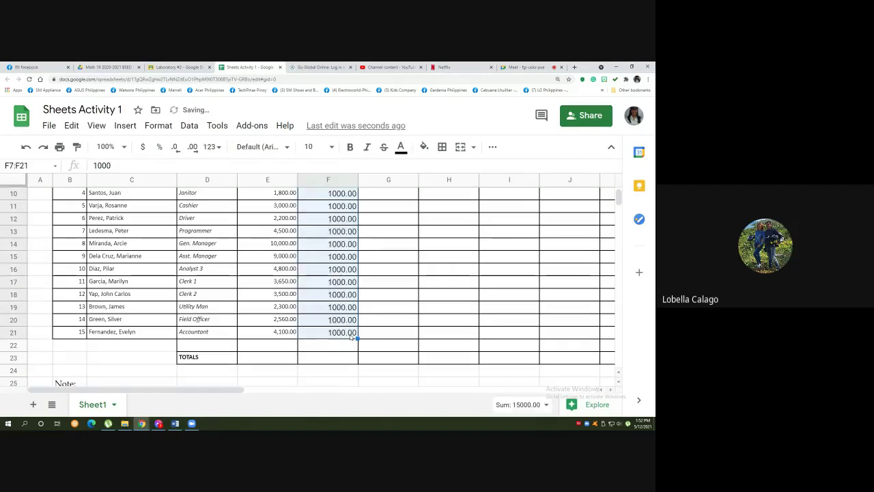
Examine the formulas and formatting notes below the table against the salary, deduction and net pay columns
scroll(415, 334, "up", 1)
scroll(414, 333, "up", 2)
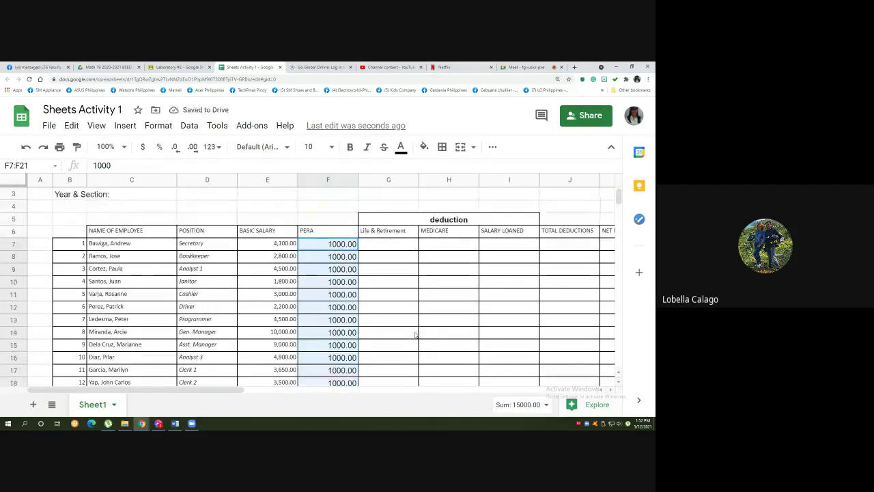
scroll(414, 334, "down", 5)
scroll(415, 334, "down", 2)
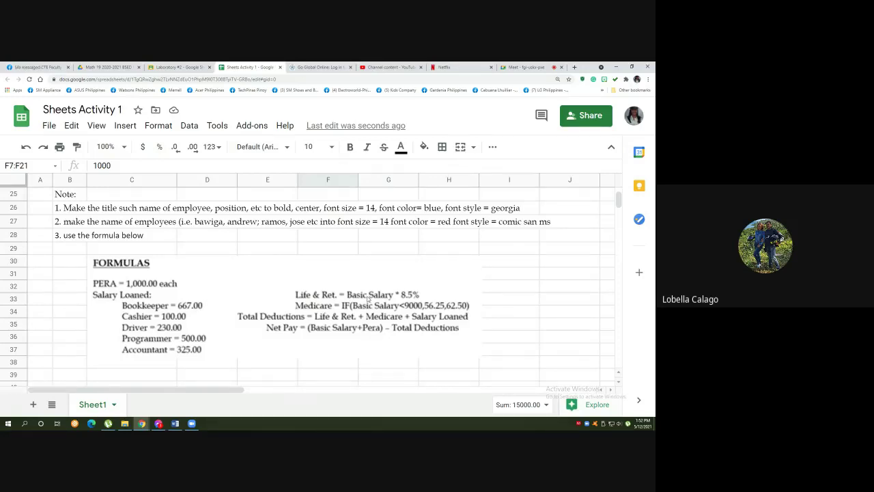
scroll(370, 299, "up", 2)
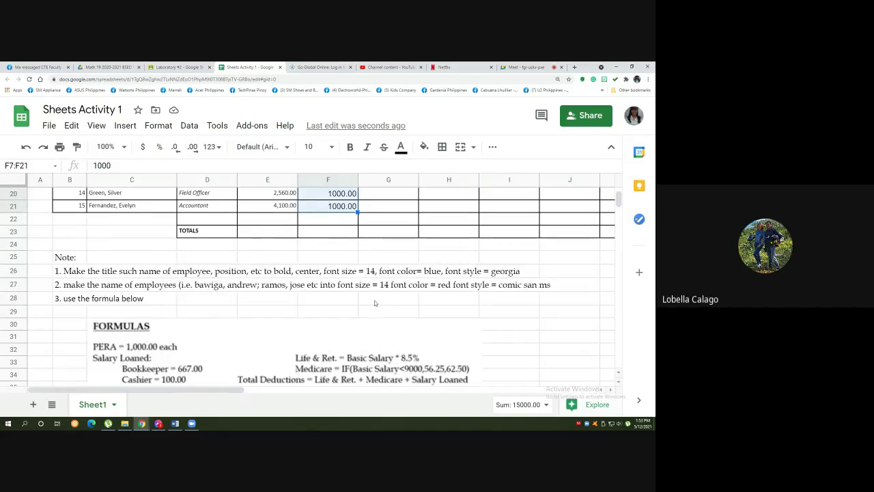
scroll(374, 302, "up", 6)
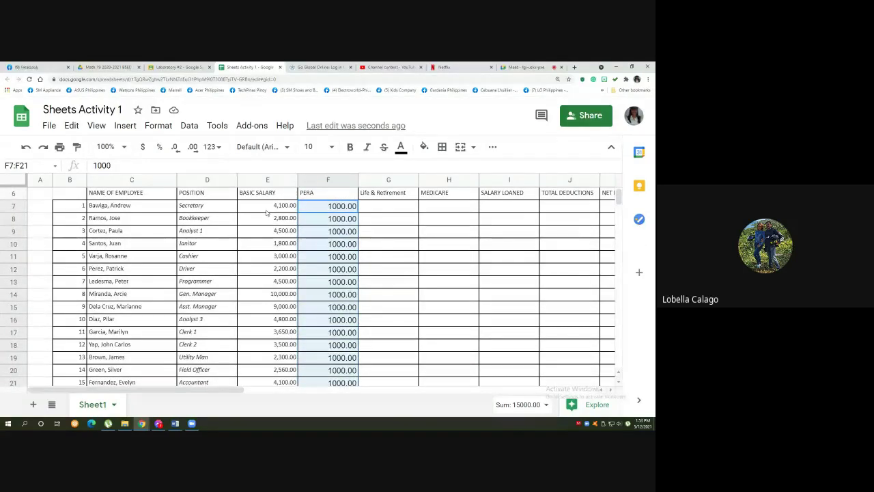
scroll(349, 340, "down", 5)
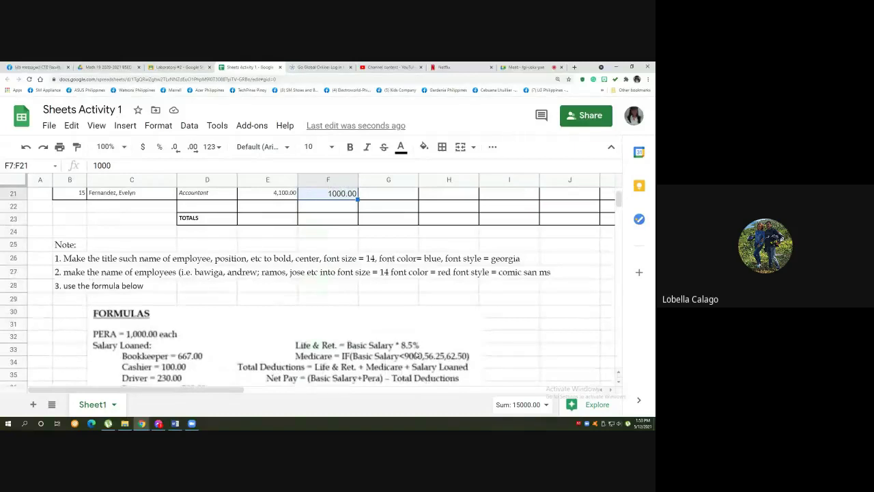
scroll(416, 355, "up", 6)
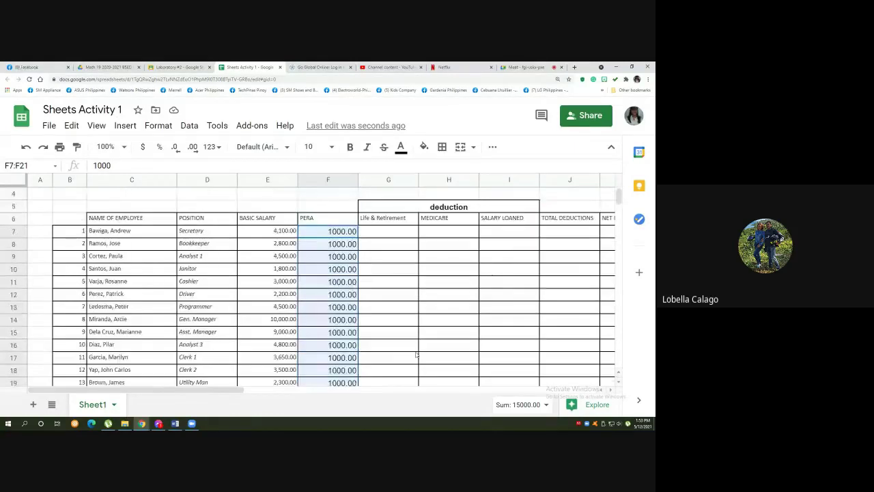
scroll(416, 355, "down", 5)
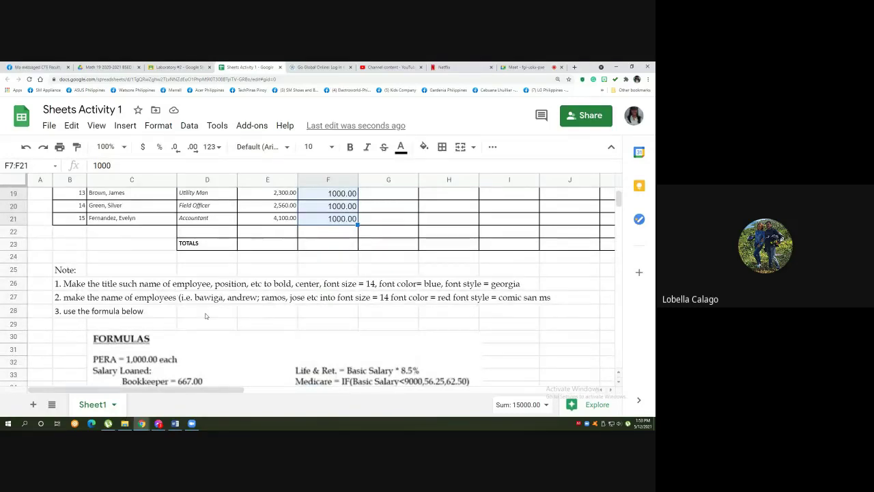
scroll(205, 315, "up", 6)
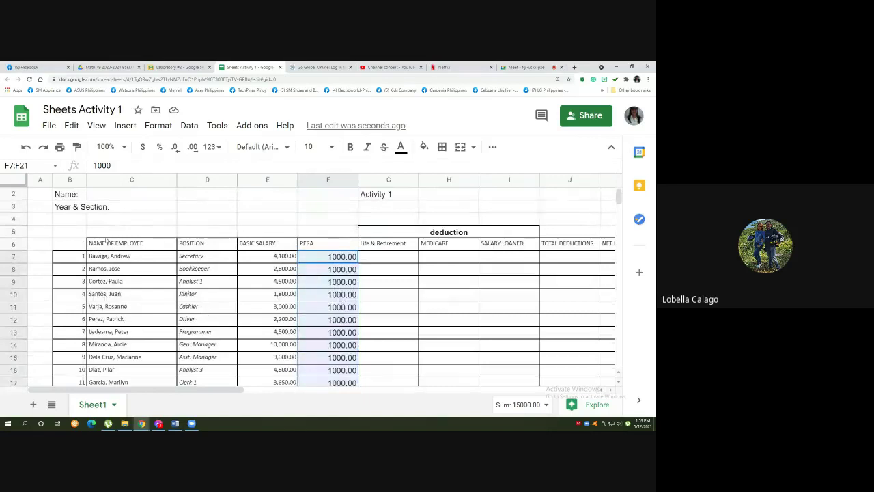
Select the header row C6:L6 and examine note 1 on the formatting of the column titles
left_click(105, 232)
left_click(110, 245)
left_click_drag(154, 248, 617, 247)
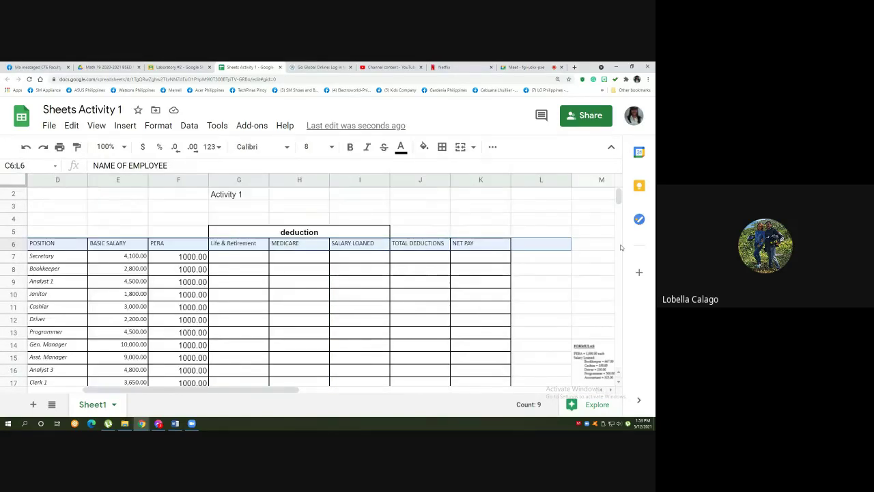
scroll(259, 273, "down", 4)
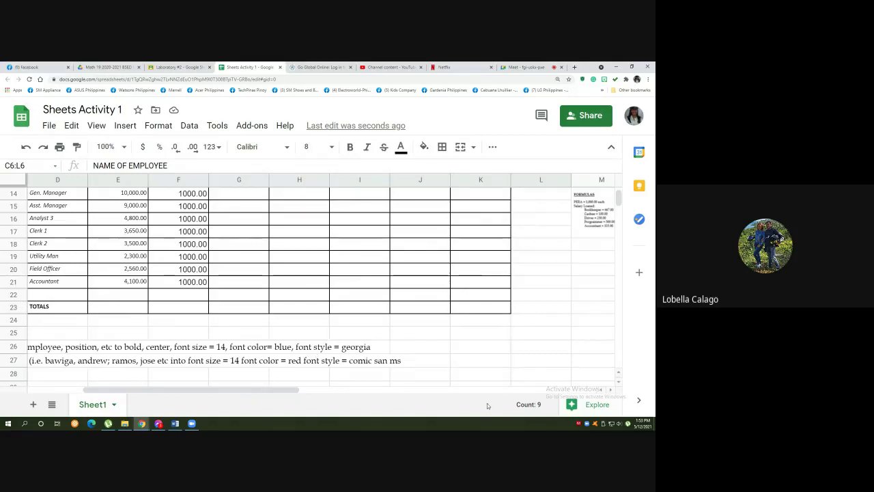
left_click_drag(142, 393, 88, 393)
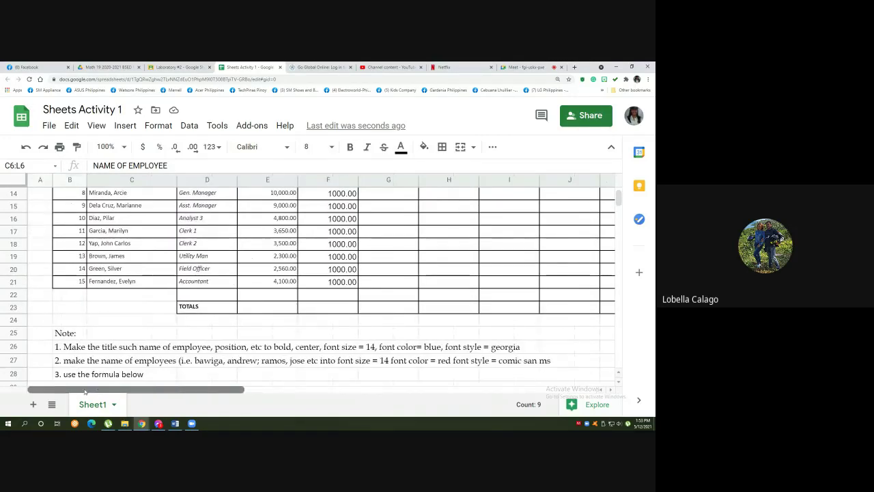
scroll(259, 363, "up", 2)
scroll(260, 363, "up", 2)
scroll(260, 362, "down", 5)
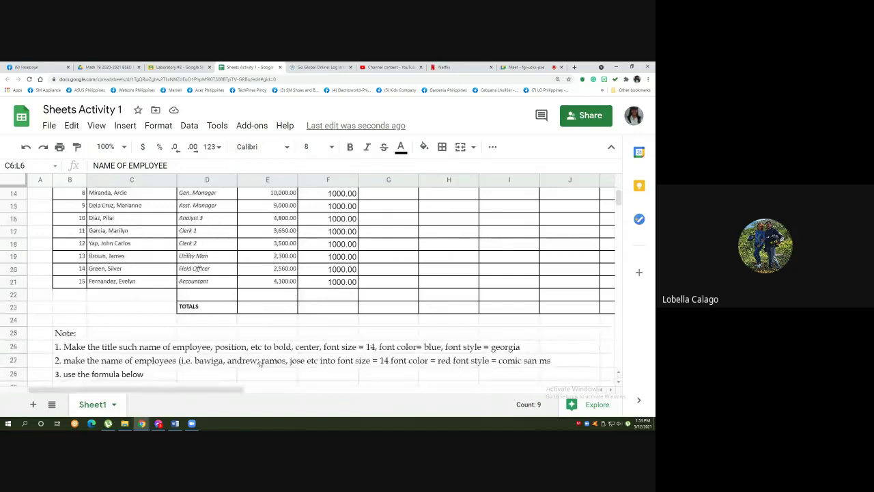
scroll(244, 368, "up", 5)
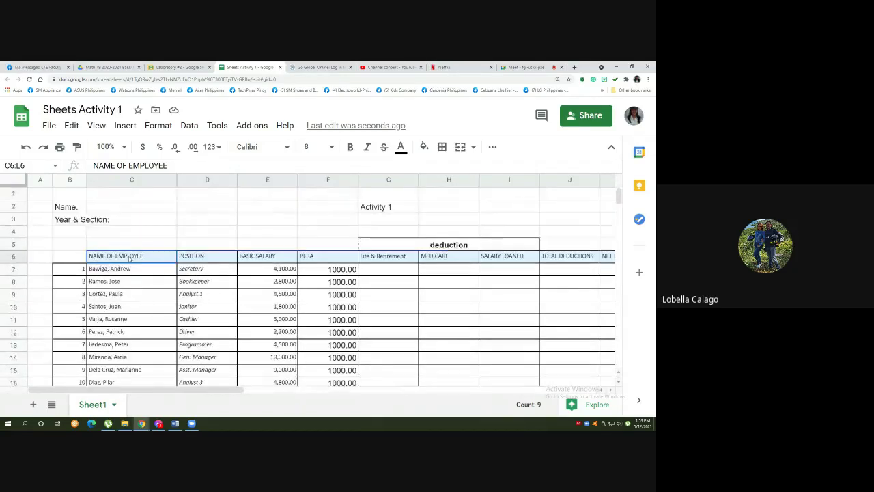
Select the employee names in C7:C21 and examine note 2 on their font size, color and style
left_click_drag(117, 271, 116, 345)
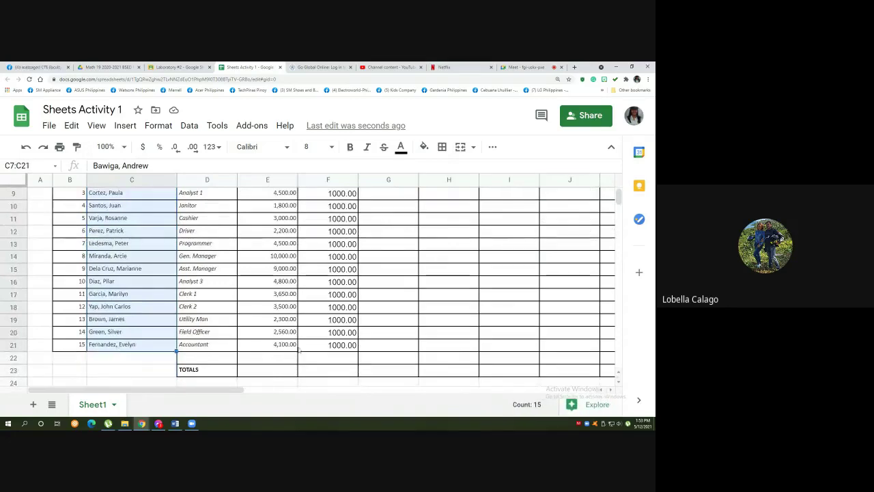
scroll(355, 311, "down", 3)
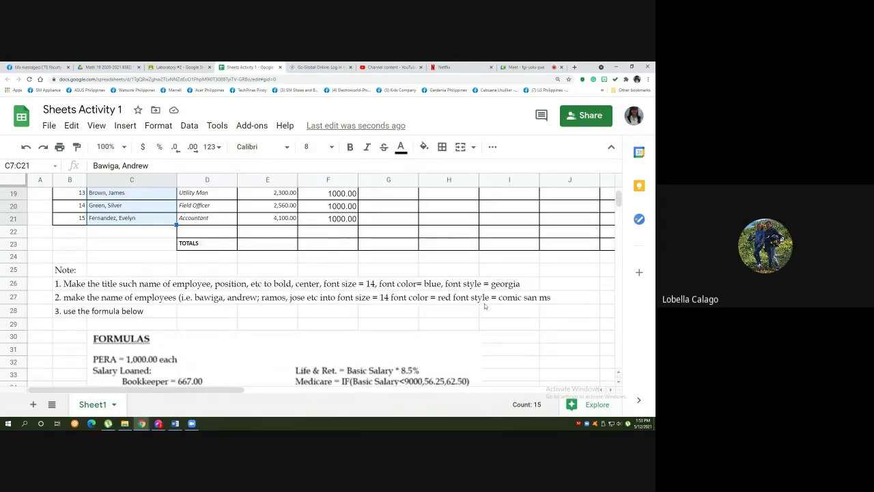
scroll(312, 246, "up", 2)
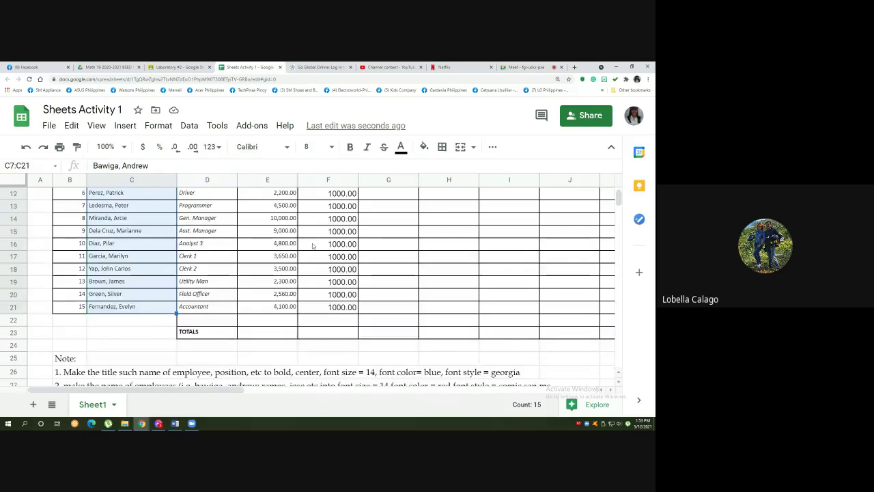
Examine the deduction cells G7 to J7 against the Life & Retirement, Medicare, Total Deductions and Net Pay formulas below the table
scroll(312, 246, "up", 3)
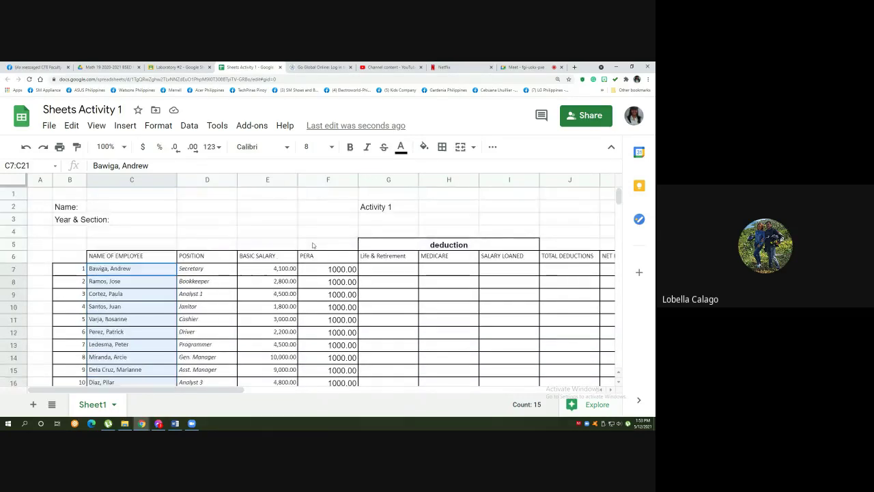
left_click(390, 274)
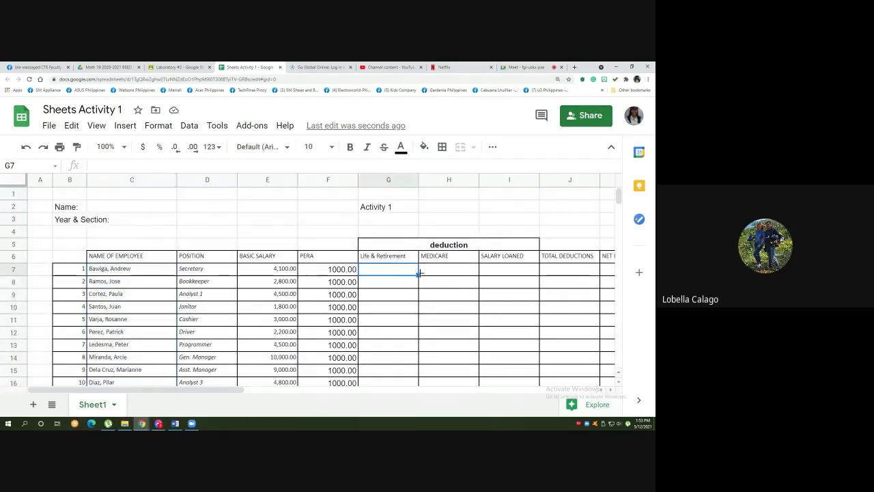
left_click(465, 275)
left_click(515, 275)
left_click(555, 271)
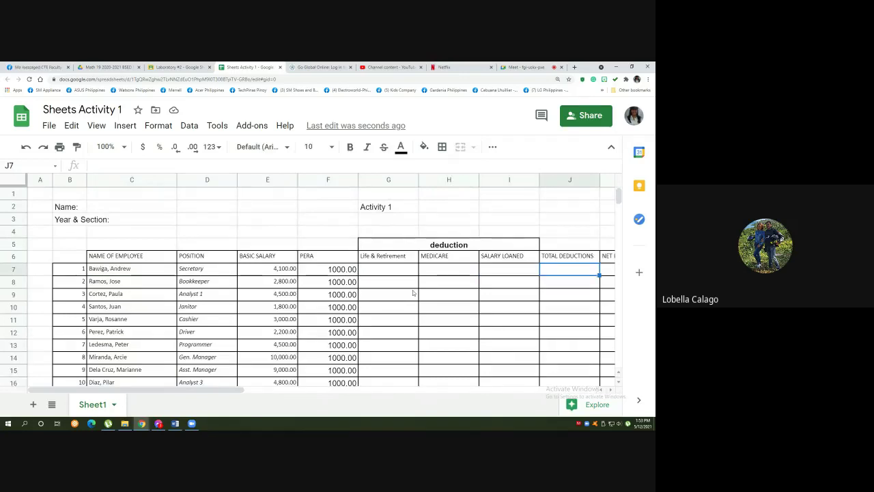
scroll(412, 293, "down", 3)
scroll(395, 302, "down", 3)
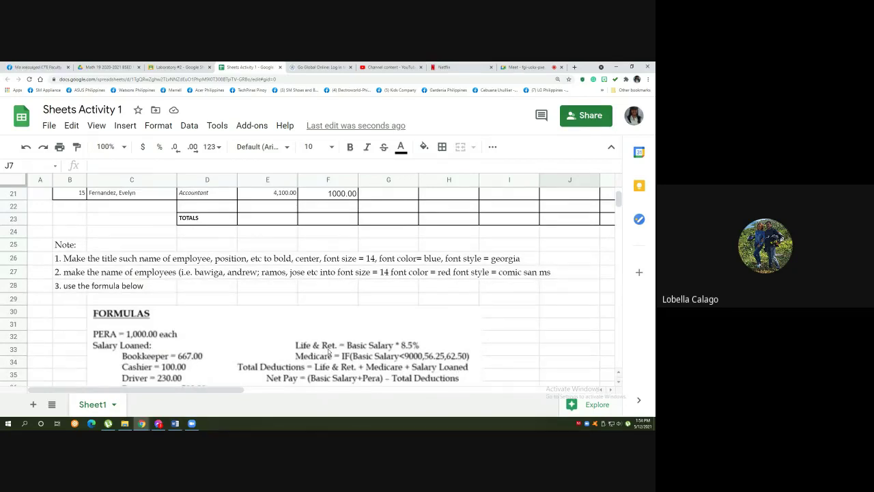
scroll(328, 350, "up", 7)
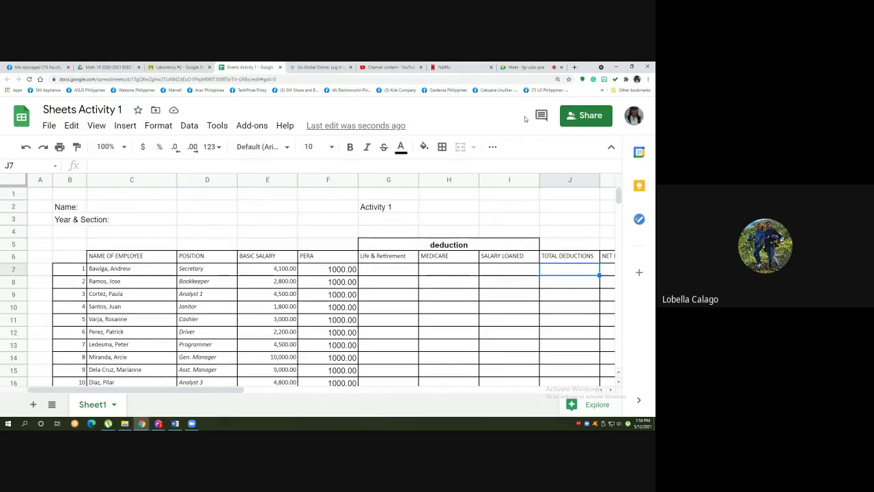
Close Sheets Activity 1, open Sheets Activity 2 from the Laboratory #2 assignment, and examine its payroll table, note and formulas
left_click(280, 67)
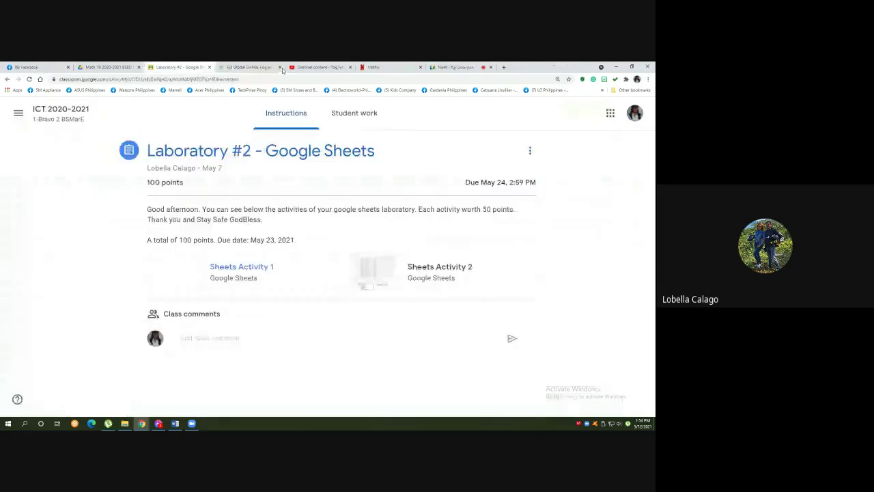
left_click(434, 276)
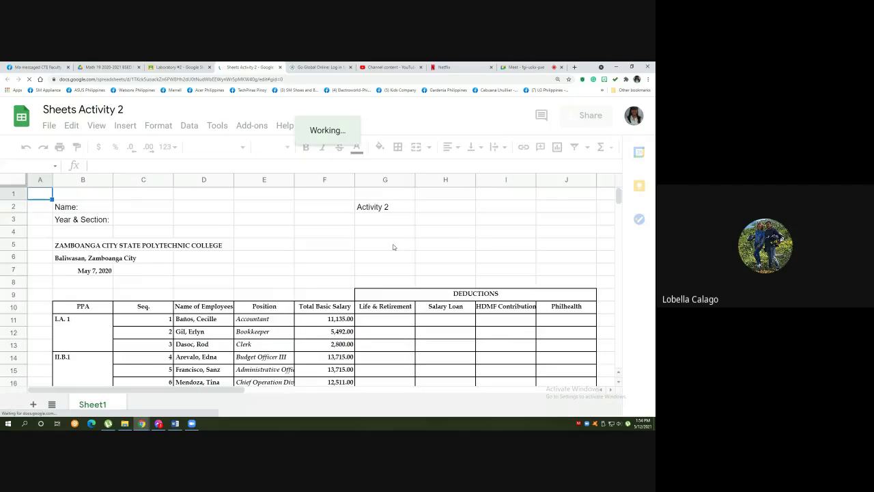
scroll(393, 248, "down", 5)
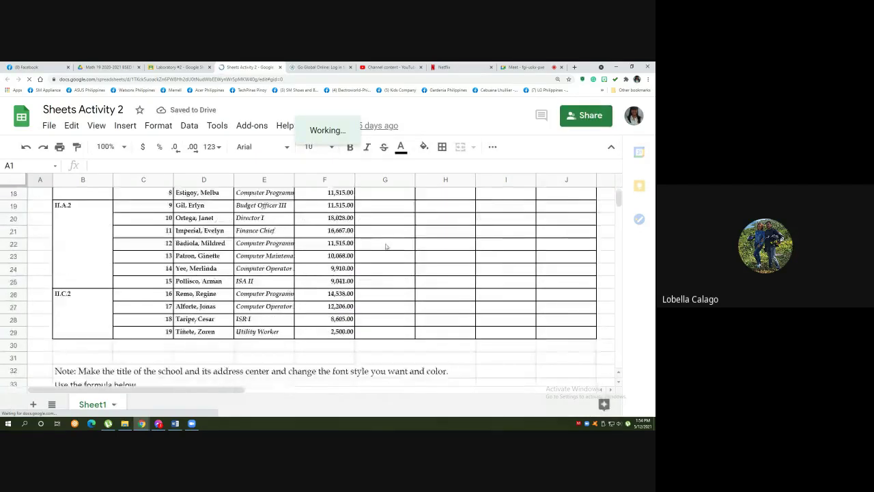
scroll(144, 321, "down", 3)
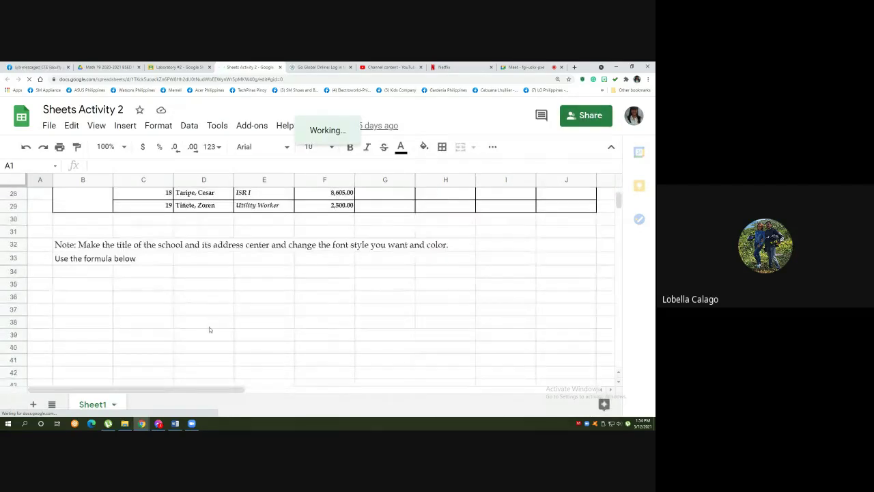
scroll(209, 326, "down", 2)
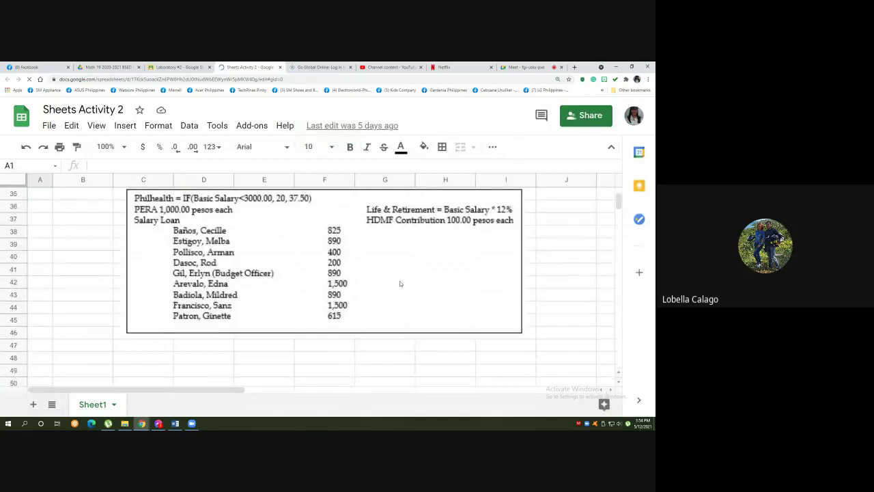
scroll(399, 281, "up", 3)
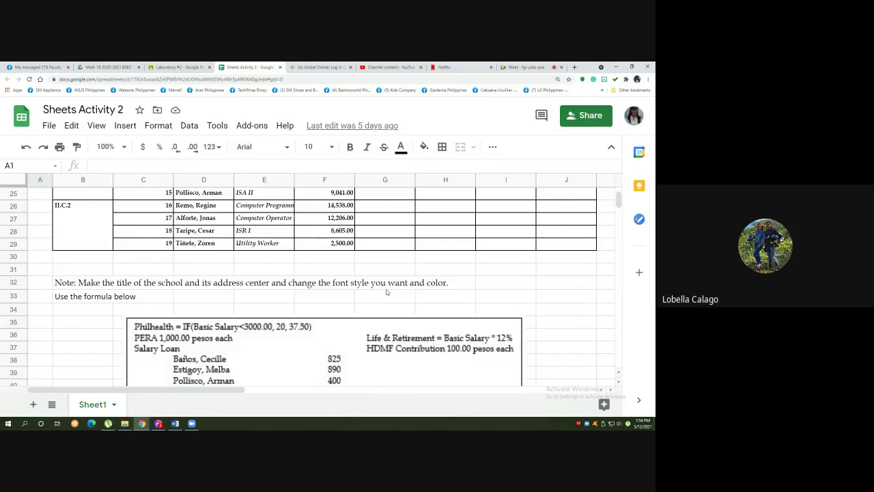
scroll(385, 292, "up", 3)
scroll(386, 291, "up", 5)
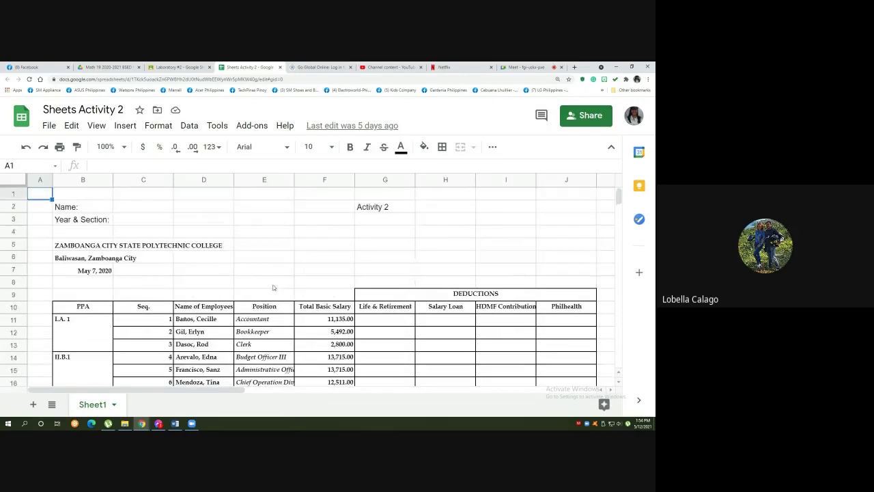
Try centering the school title within cell B5 alone, and restore its left alignment
left_click(104, 249)
mouse_move(70, 248)
left_mouse_down()
mouse_move(328, 245)
mouse_move(75, 259)
mouse_move(70, 250)
left_mouse_up()
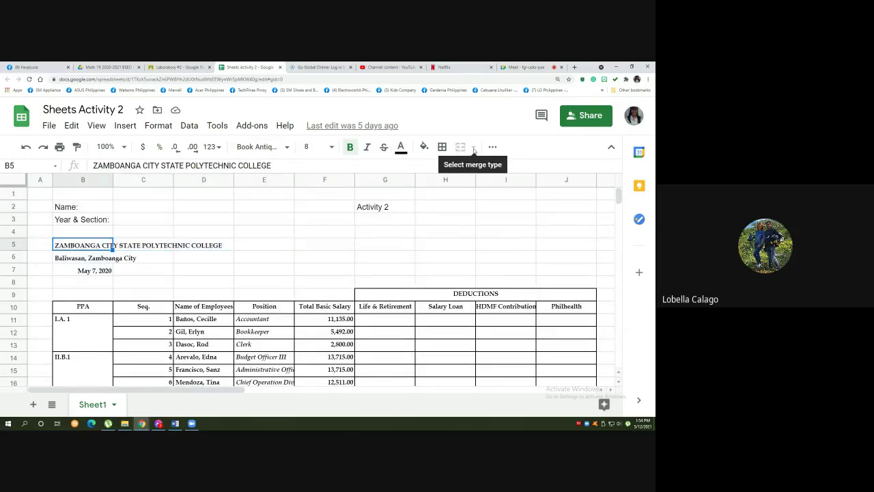
left_click(492, 147)
left_click(311, 168)
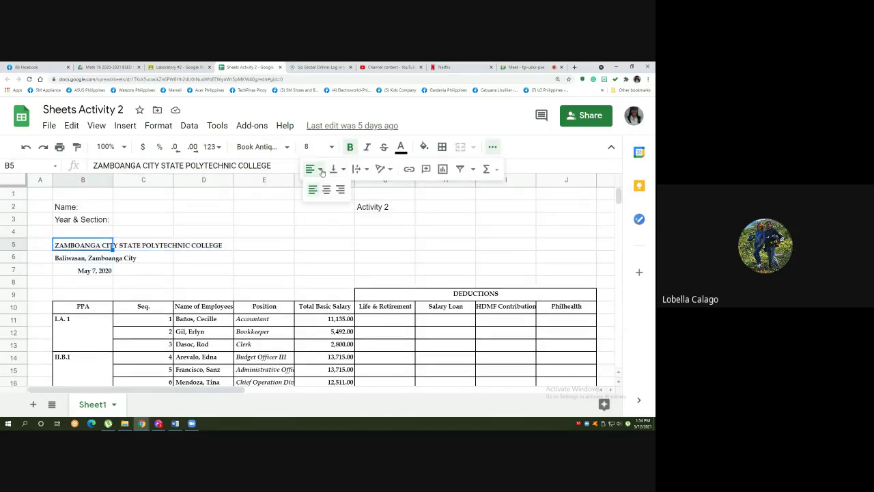
left_click(323, 189)
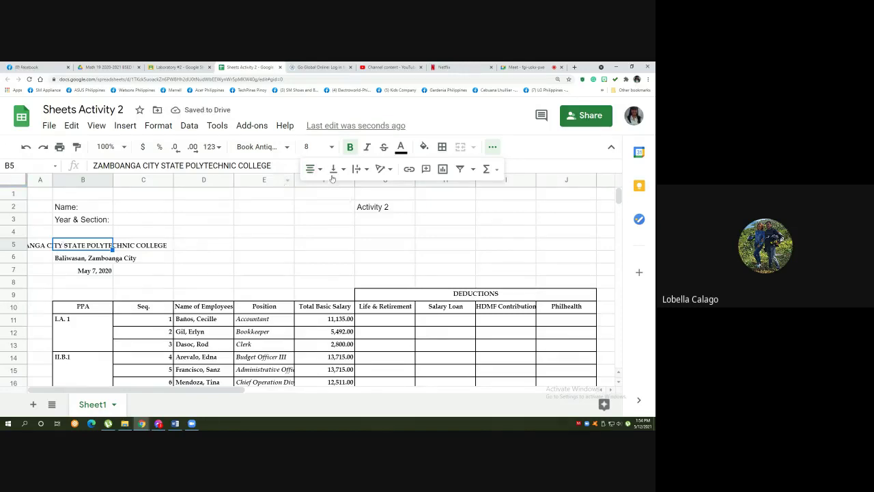
left_click(310, 168)
left_click(312, 189)
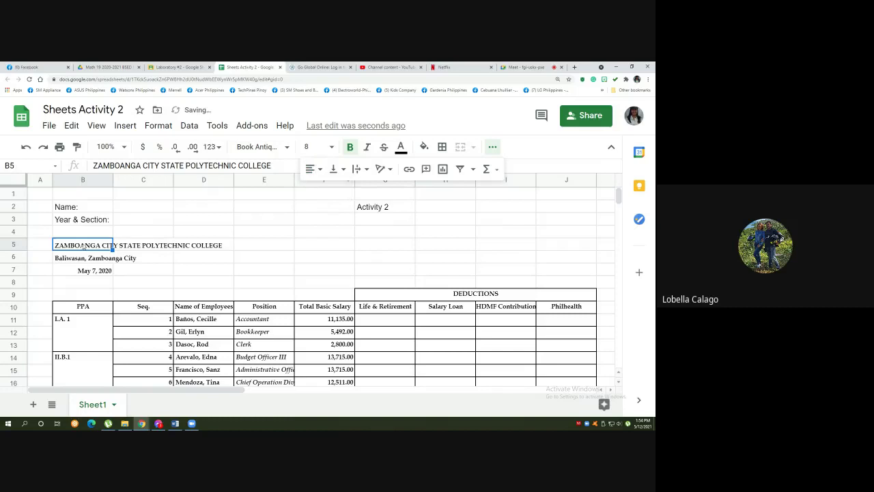
Merge cells B5:J5 and center the school title across the table's width
left_click_drag(110, 247, 564, 249)
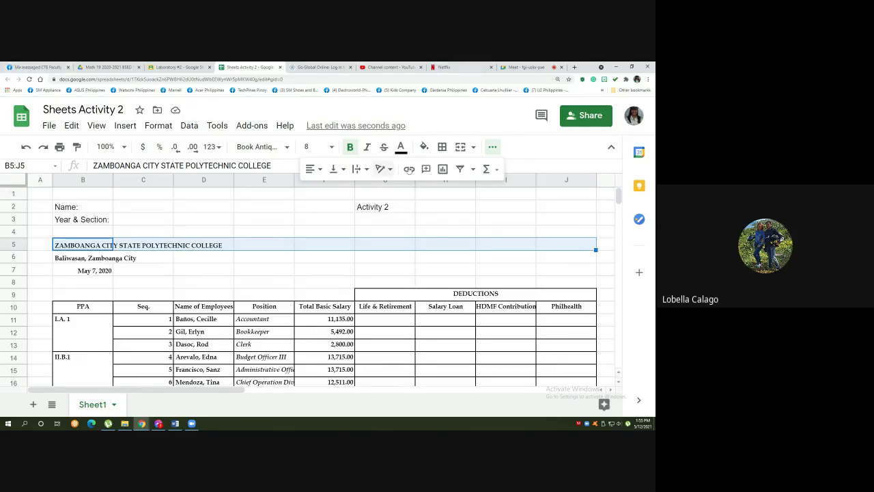
left_click(460, 149)
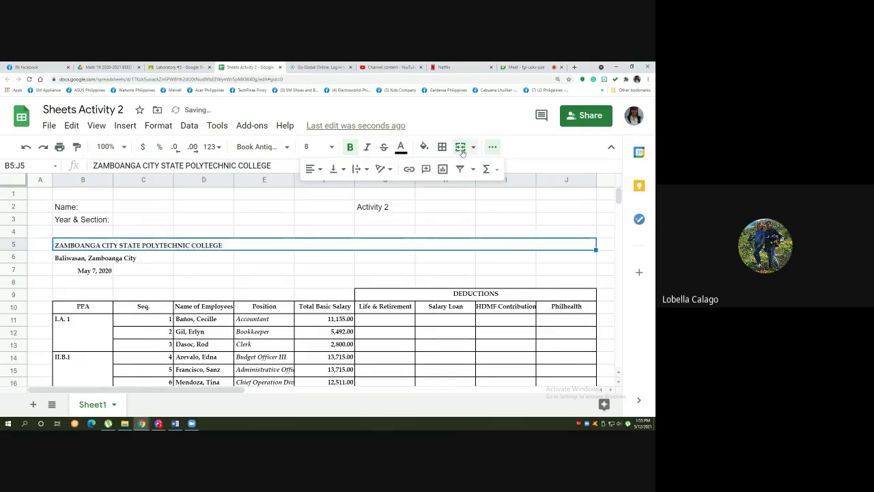
left_click(313, 169)
left_click(326, 191)
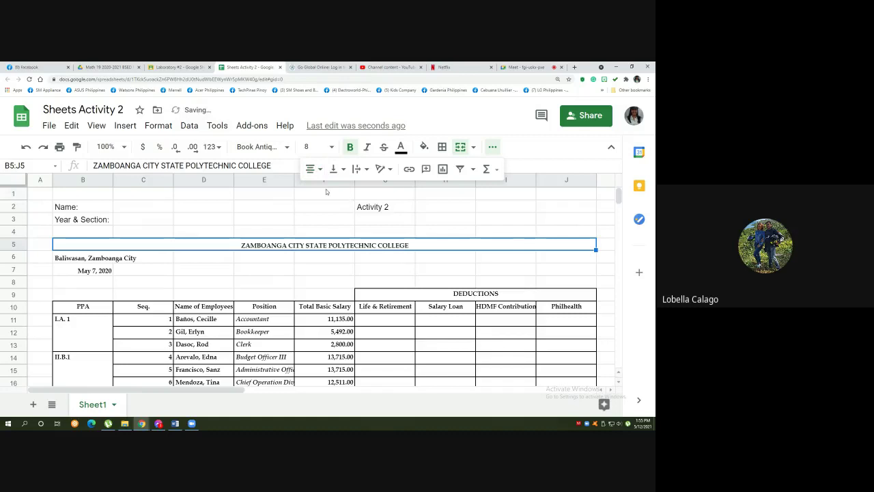
Select the address row B6:J6 and the date row B7:J7, and undo the school title's center alignment
left_click_drag(99, 260, 573, 253)
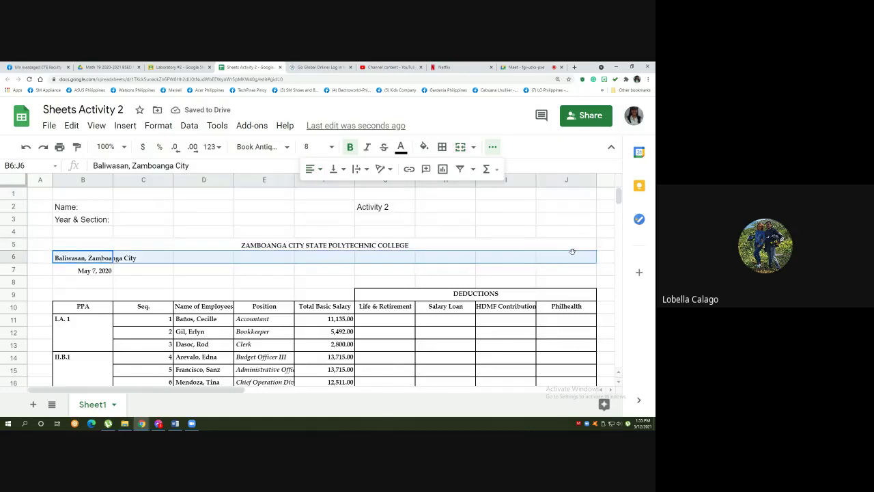
left_click_drag(72, 272, 572, 269)
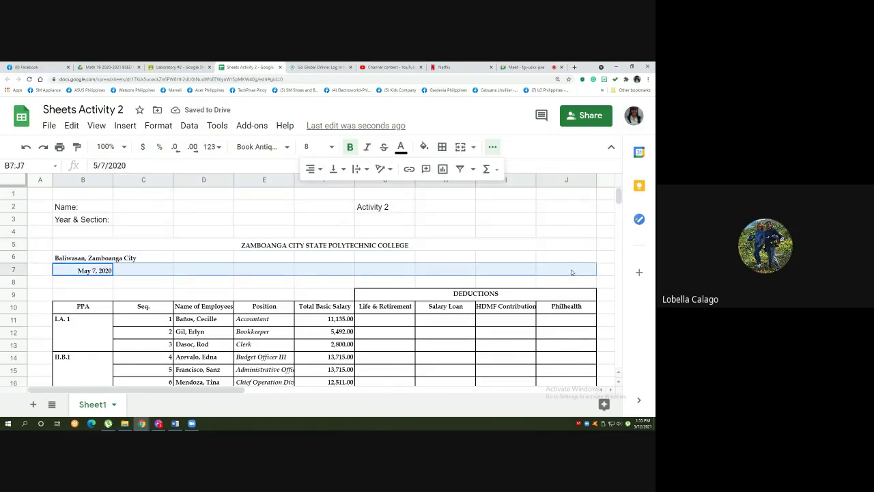
left_click(26, 146)
scroll(347, 232, "down", 6)
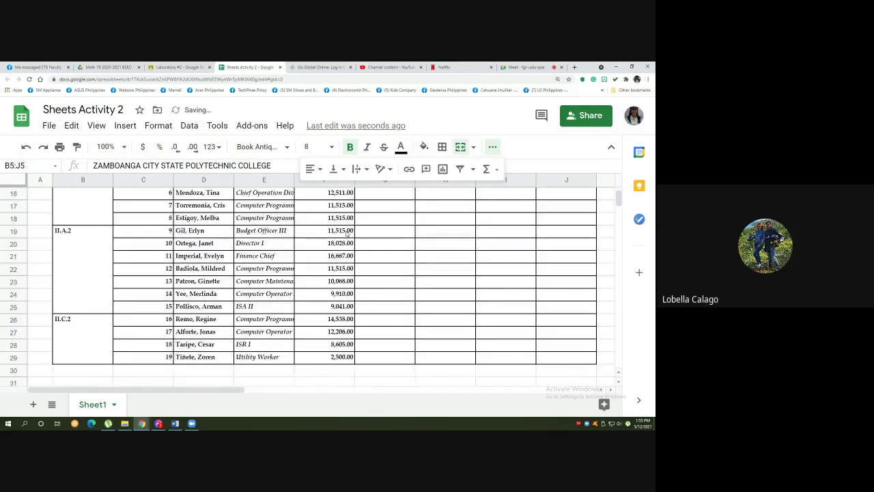
scroll(346, 232, "up", 2)
scroll(347, 232, "up", 3)
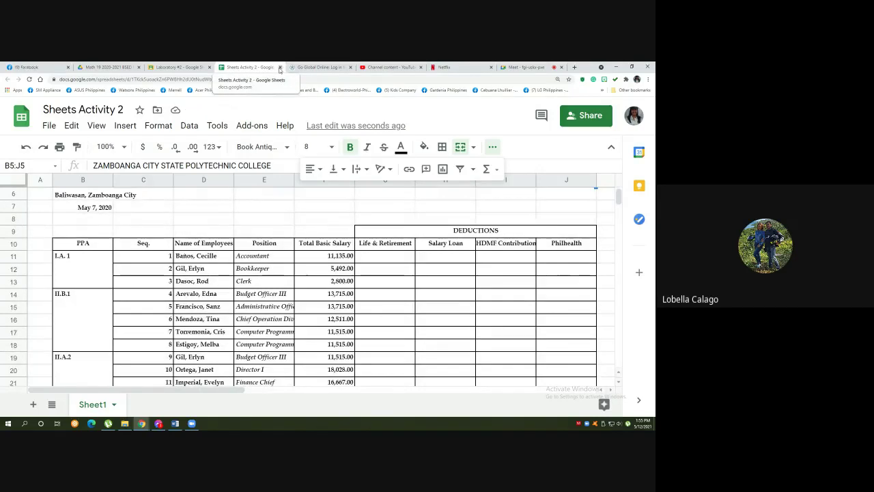
Close Sheets Activity 2, return to the class stream, and open the form attached to the "Elaborate: Hardware and Systems Technology Basics" assignment
left_click(280, 68)
left_click(42, 118)
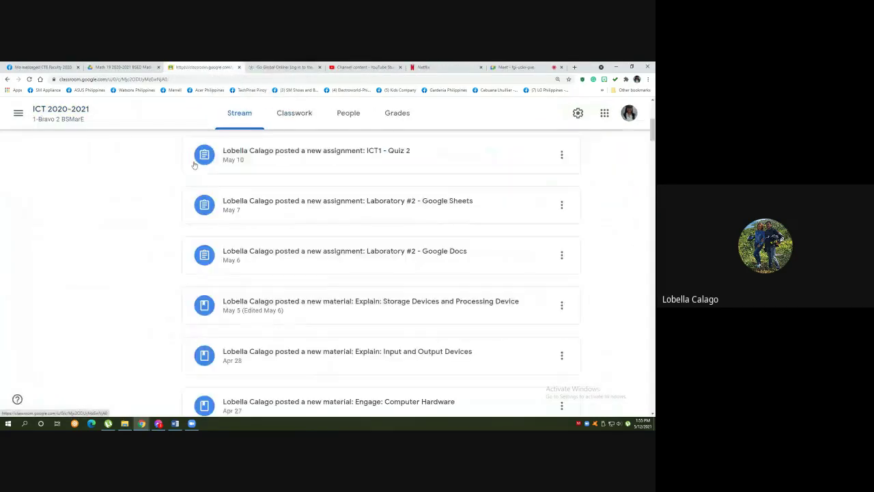
scroll(417, 252, "up", 1)
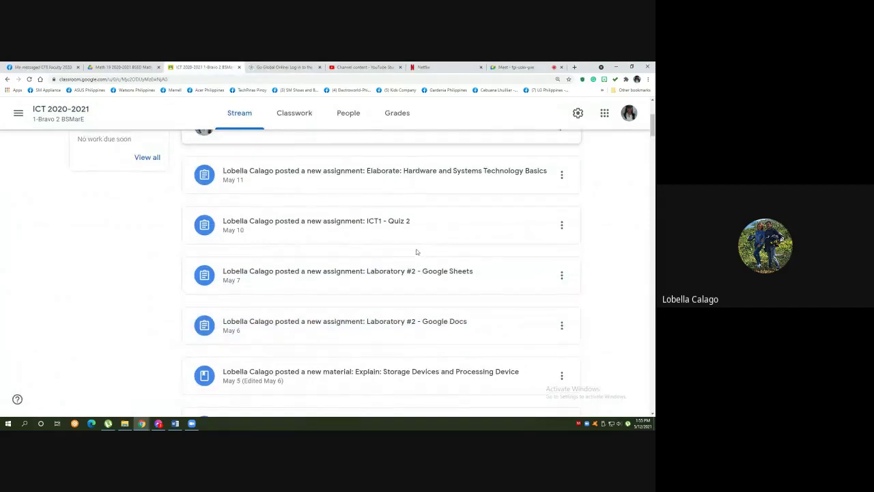
scroll(417, 252, "up", 1)
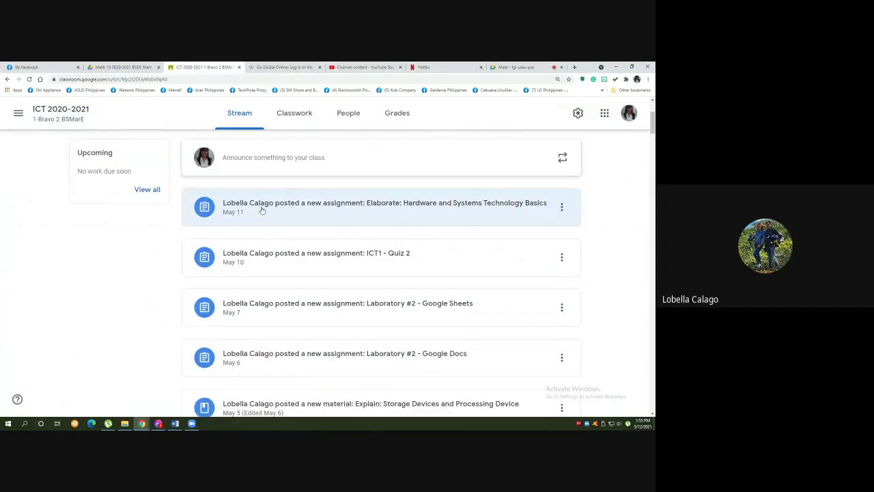
left_click(261, 210)
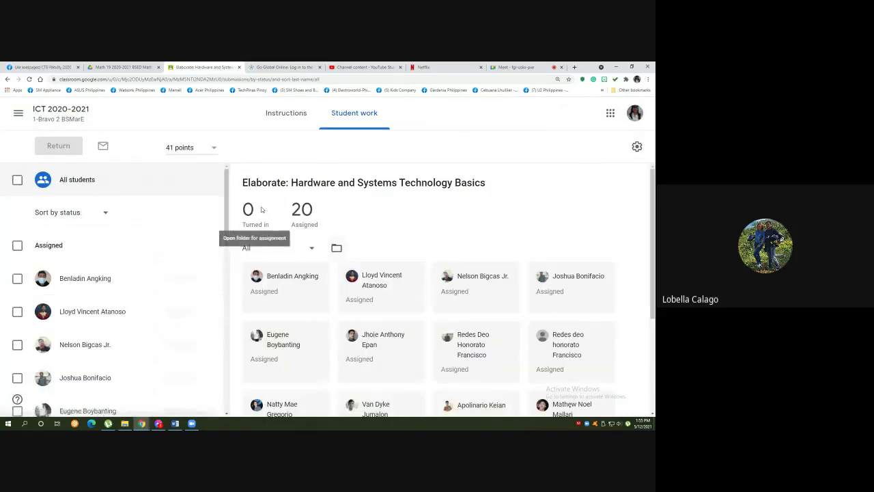
left_click(280, 114)
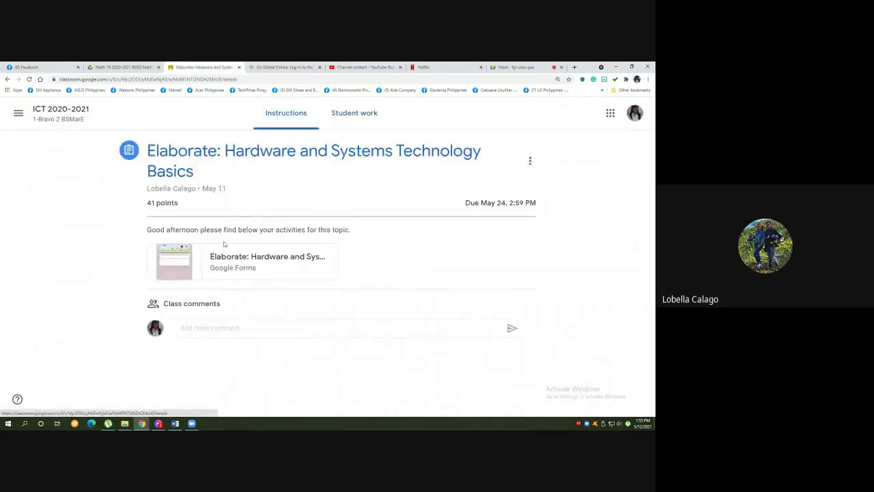
left_click(182, 268)
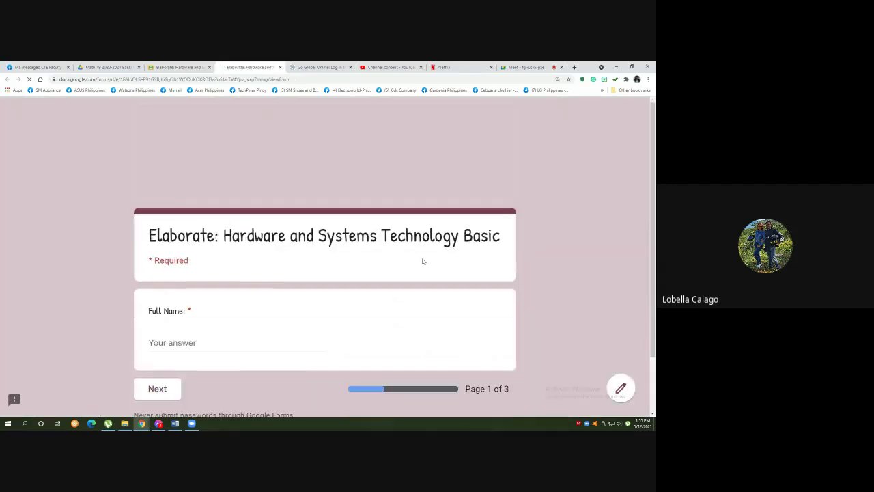
Fill the form's Full Name field with the placeholder "cvbcbcv" and continue to the question on page 2
left_click(200, 332)
type("cvbcbcv")
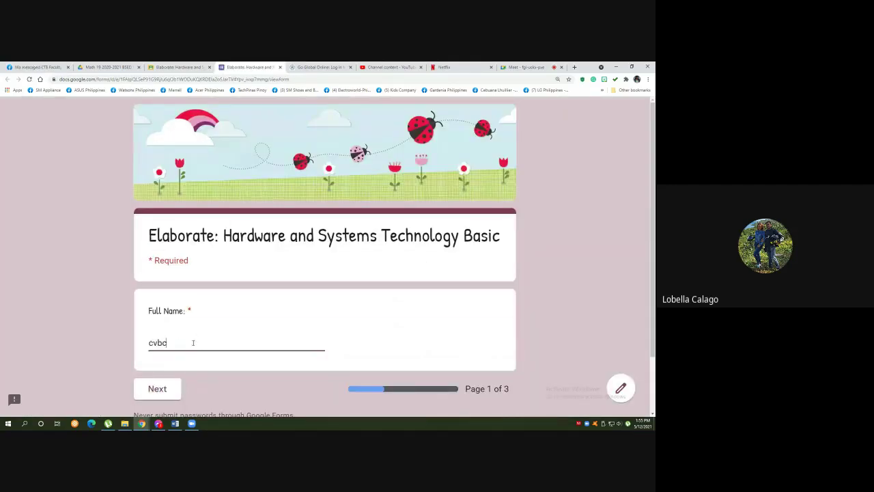
left_click(161, 387)
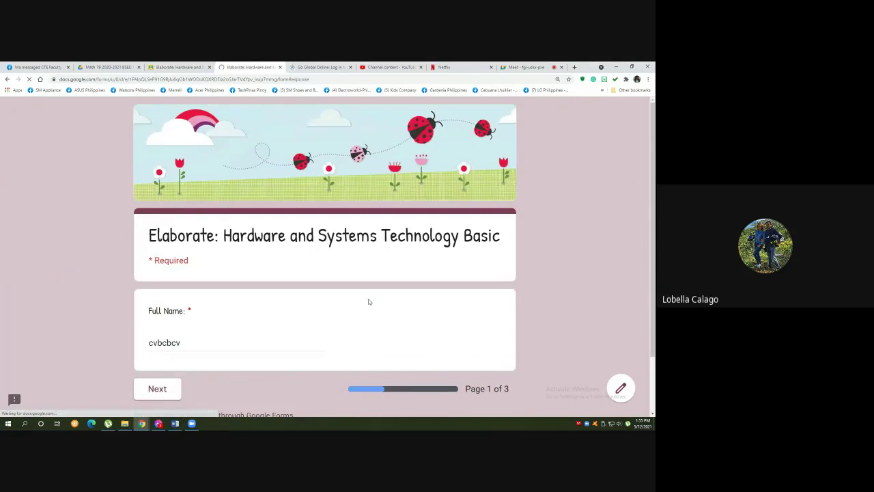
scroll(369, 301, "down", 2)
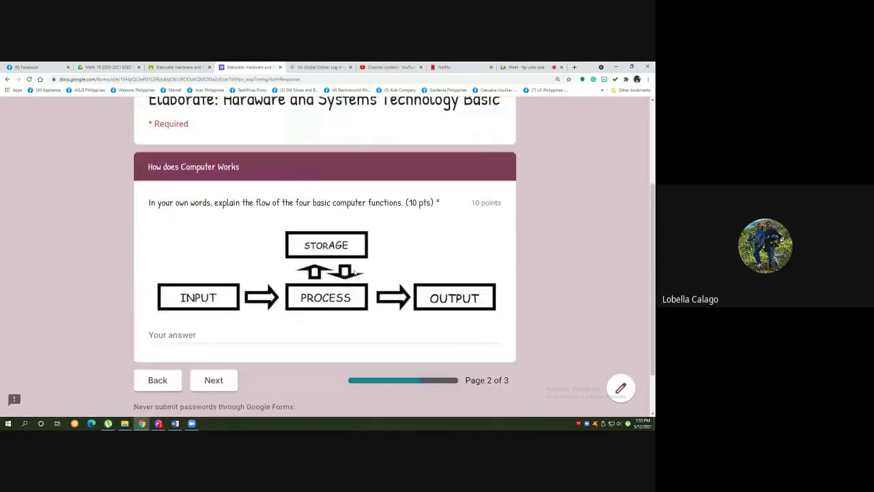